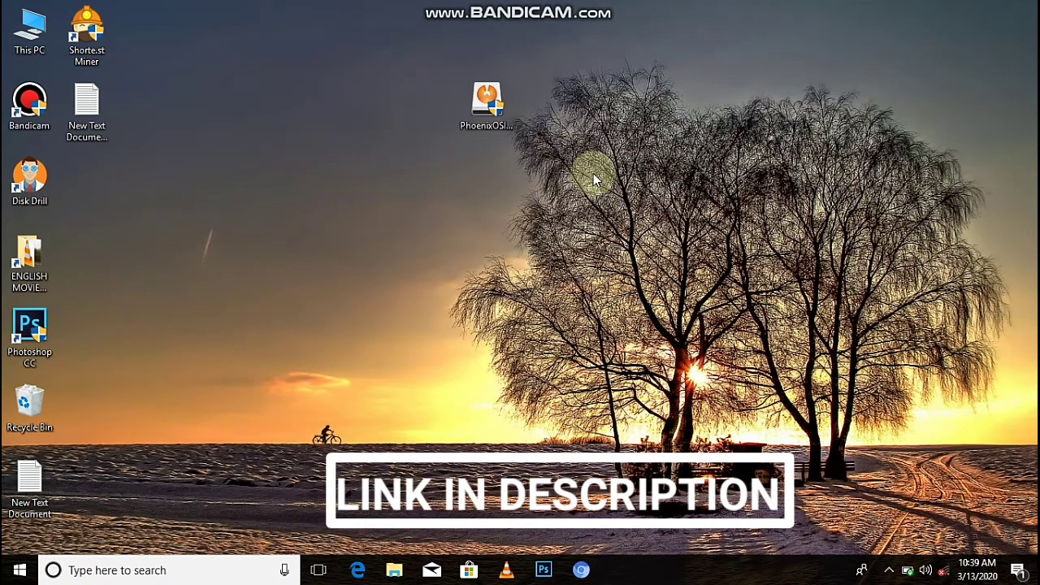
pyautogui.moveTo(447, 64); pyautogui.dragTo(534, 134)
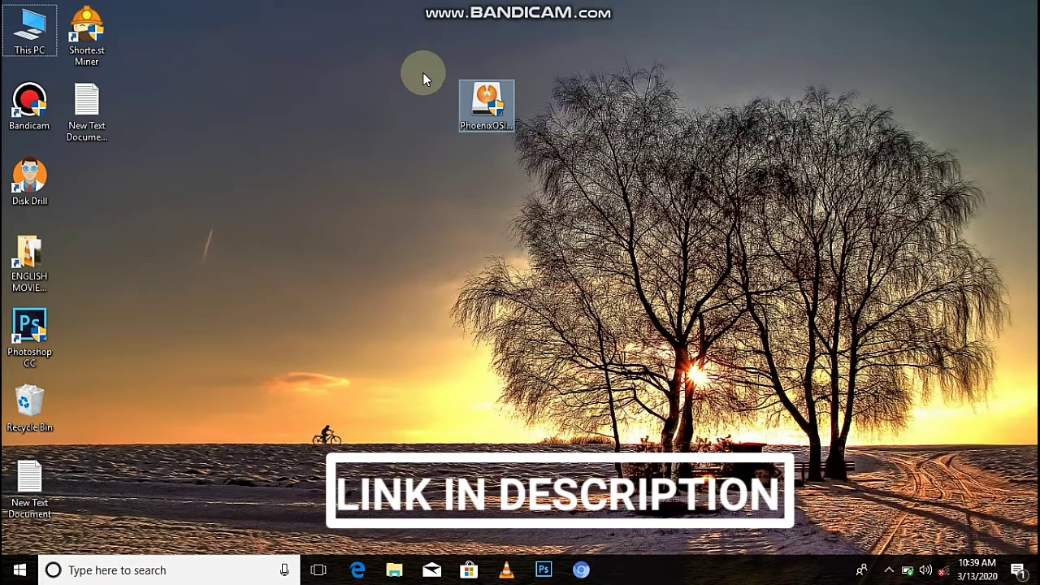
pyautogui.rightClick(419, 75)
pyautogui.click(454, 143)
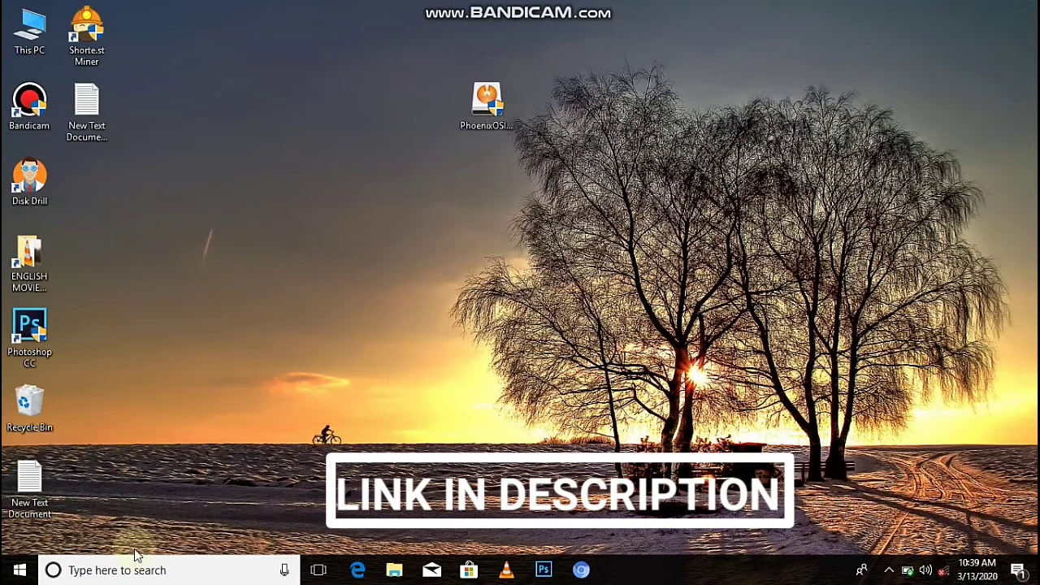
# Search Windows for disk management, open the hard disk partitioning tool and maximize its window.
pyautogui.click(111, 570)
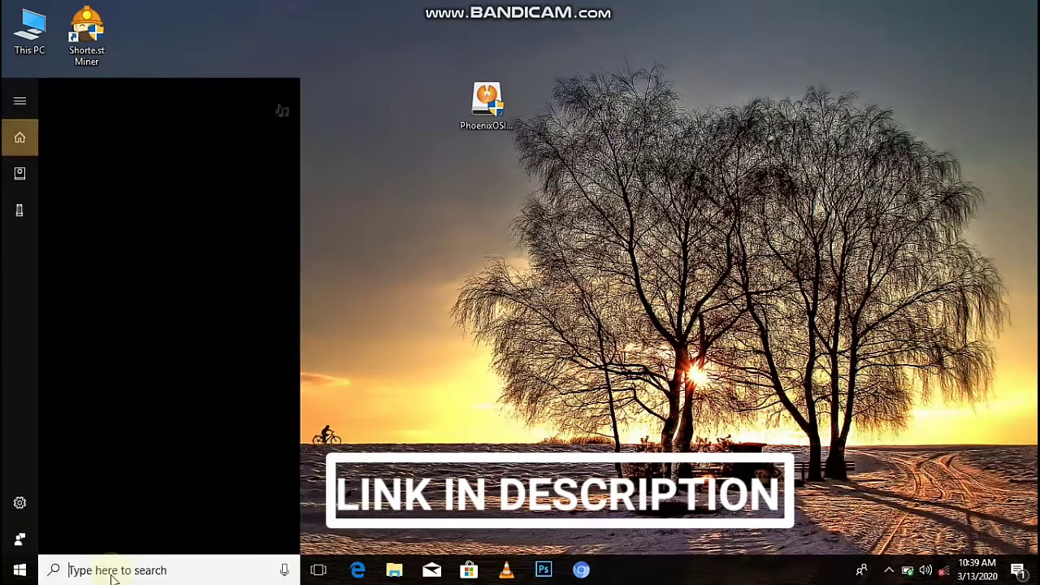
pyautogui.write('di')
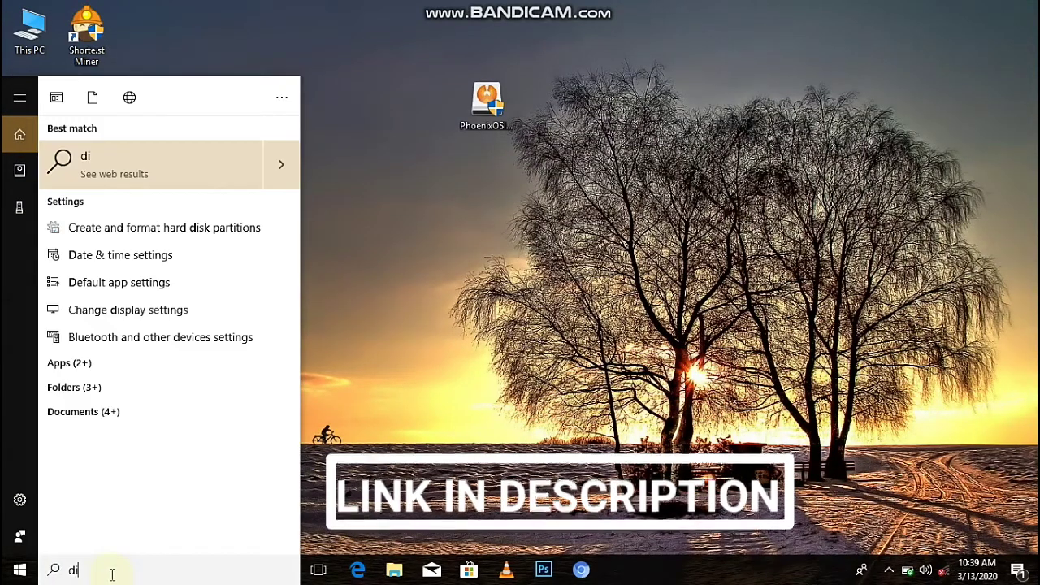
pyautogui.write('sk')
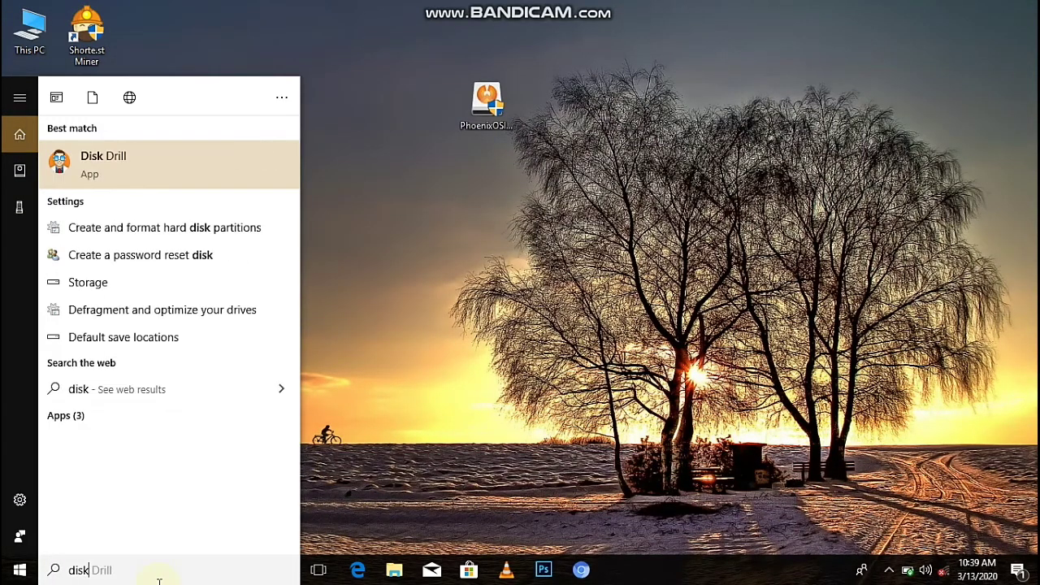
pyautogui.write('managm')
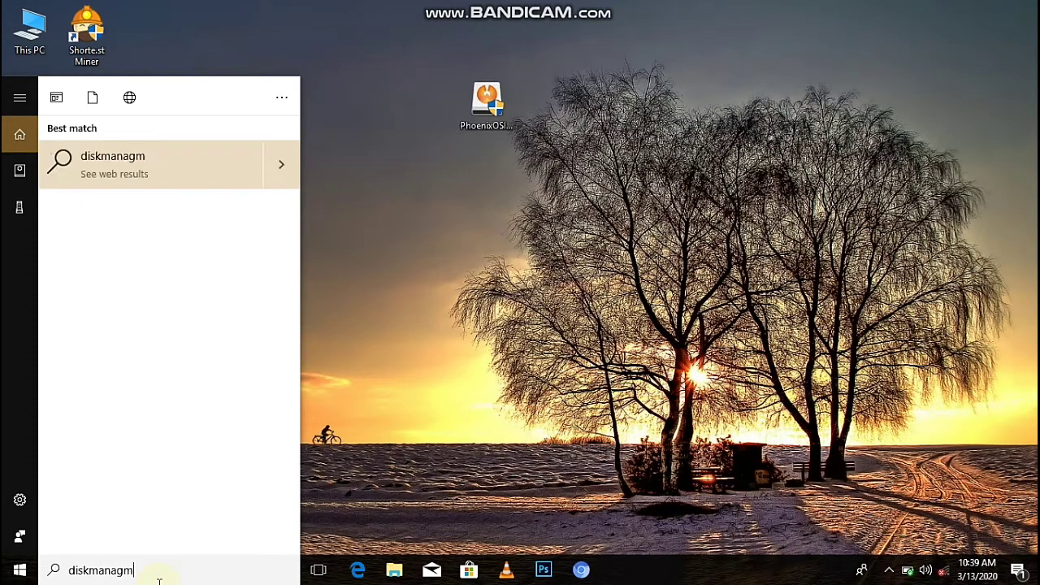
pyautogui.write('ent')
pyautogui.press('BackSpace')
pyautogui.press('BackSpace')
pyautogui.press('BackSpace')
pyautogui.press('BackSpace')
pyautogui.press('BackSpace')
pyautogui.press('BackSpace')
pyautogui.press('BackSpace')
pyautogui.press('BackSpace')
pyautogui.press('BackSpace')
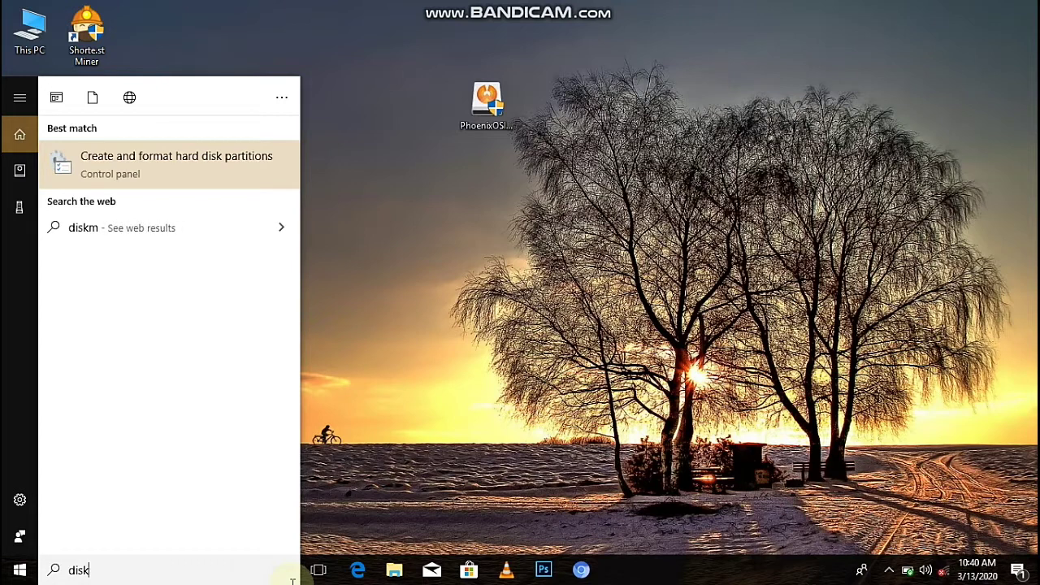
pyautogui.write('managem')
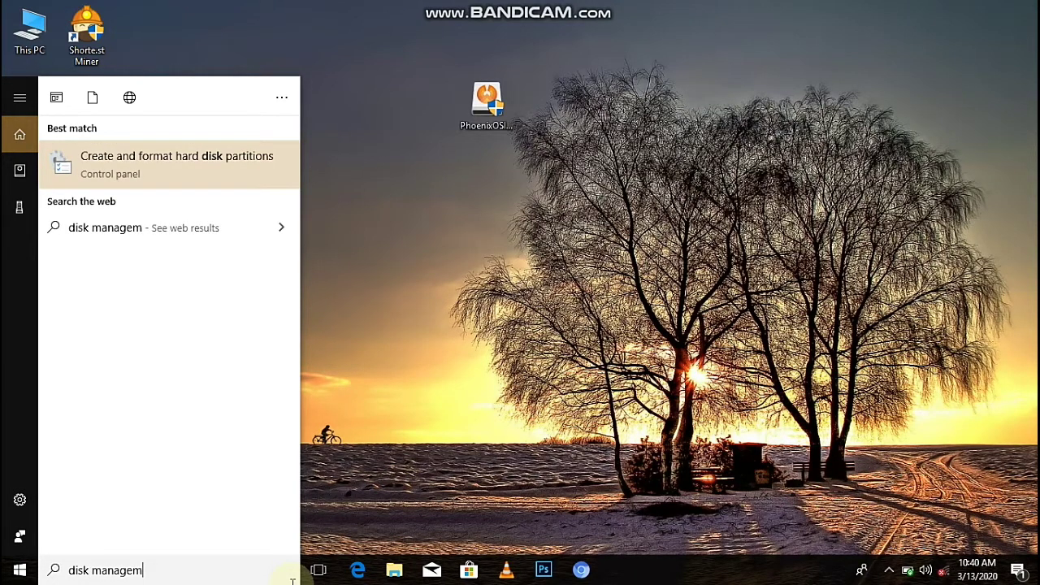
pyautogui.click(220, 164)
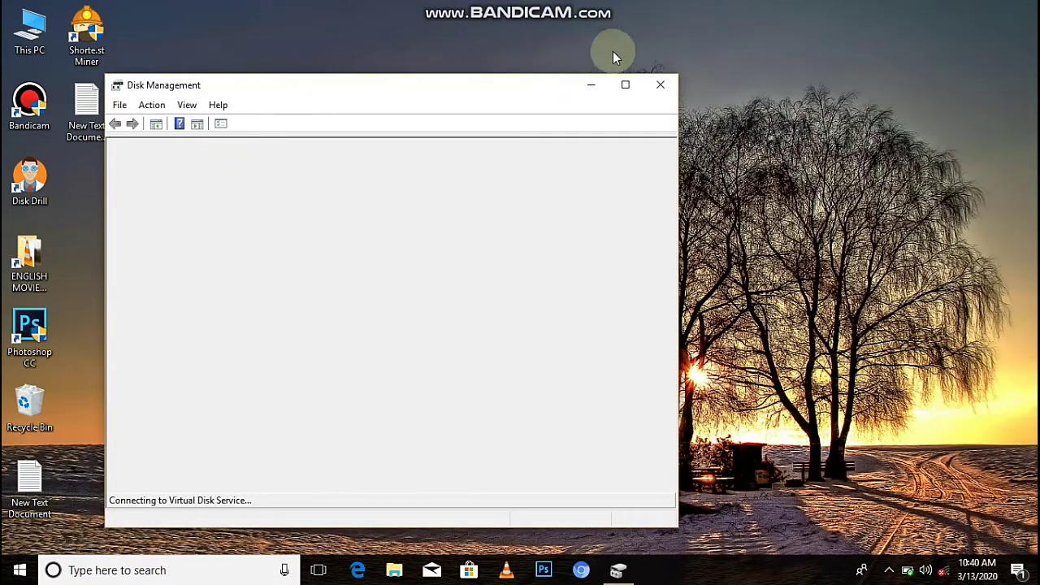
pyautogui.click(625, 85)
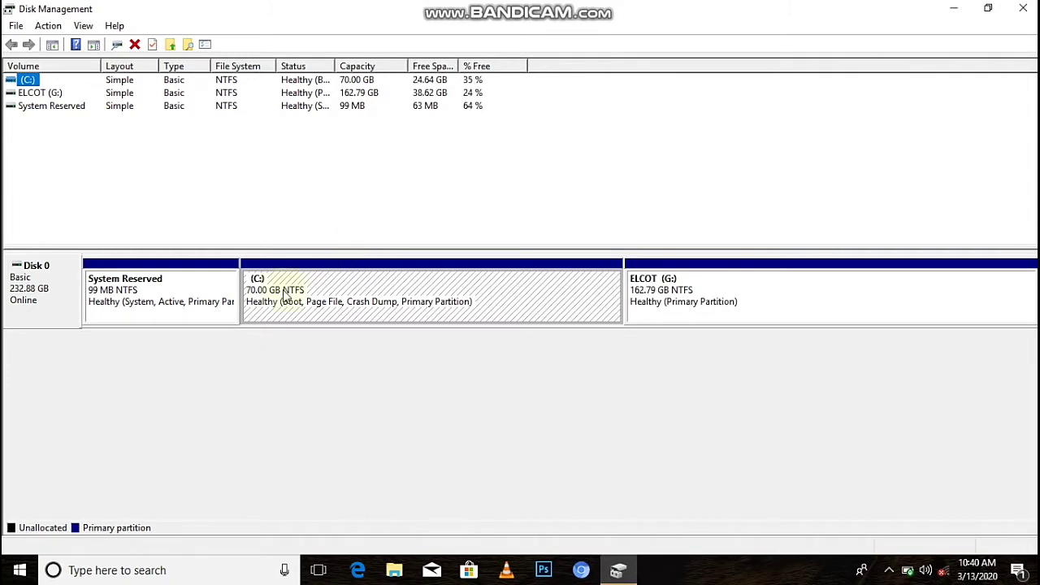
# Examine the System Reserved, C: and ELCOT (G:) partitions on Disk 0, and minimize Disk Management.
pyautogui.click(185, 310)
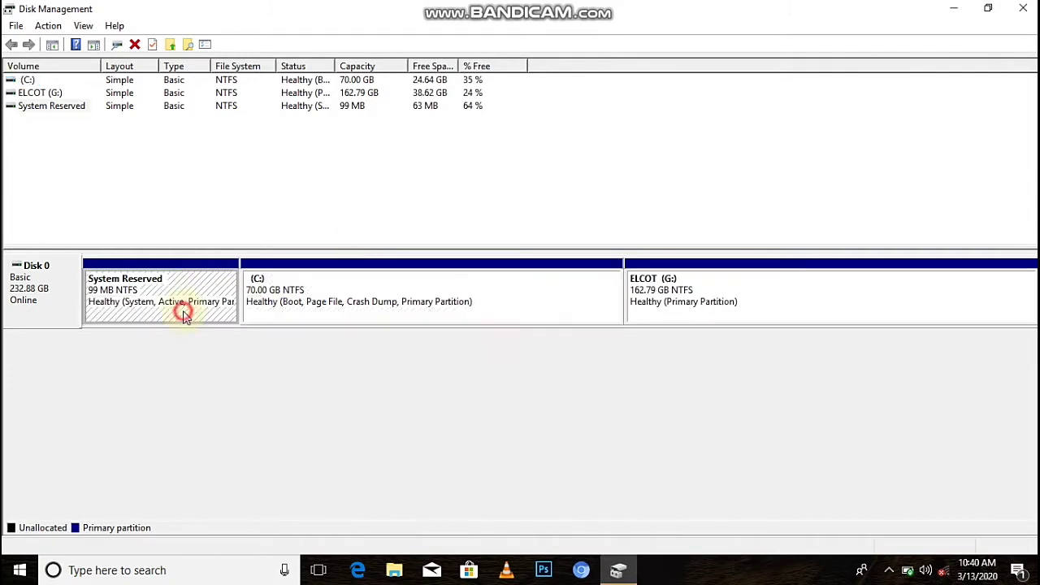
pyautogui.click(301, 280)
pyautogui.click(642, 276)
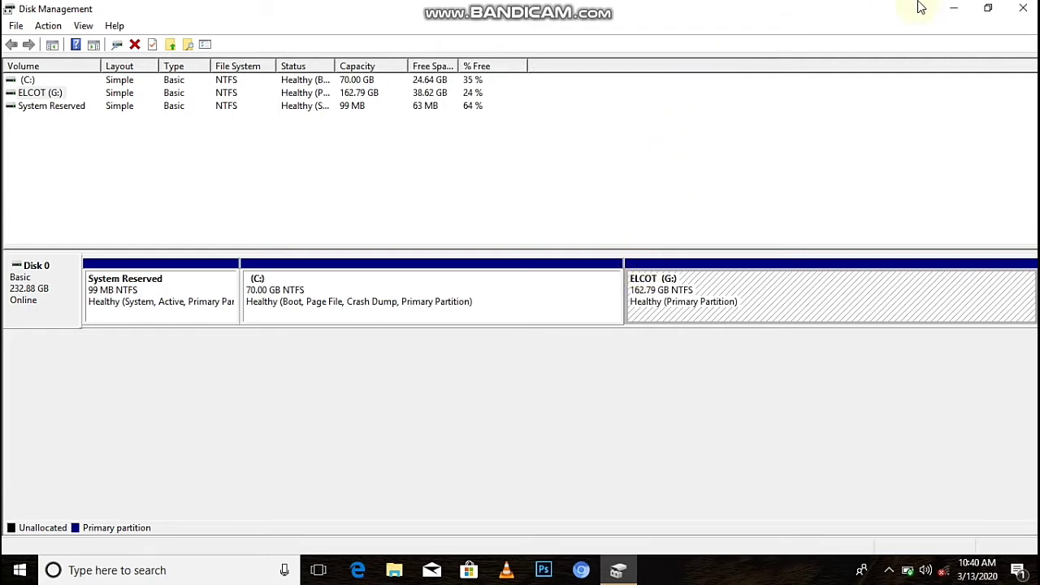
pyautogui.click(955, 9)
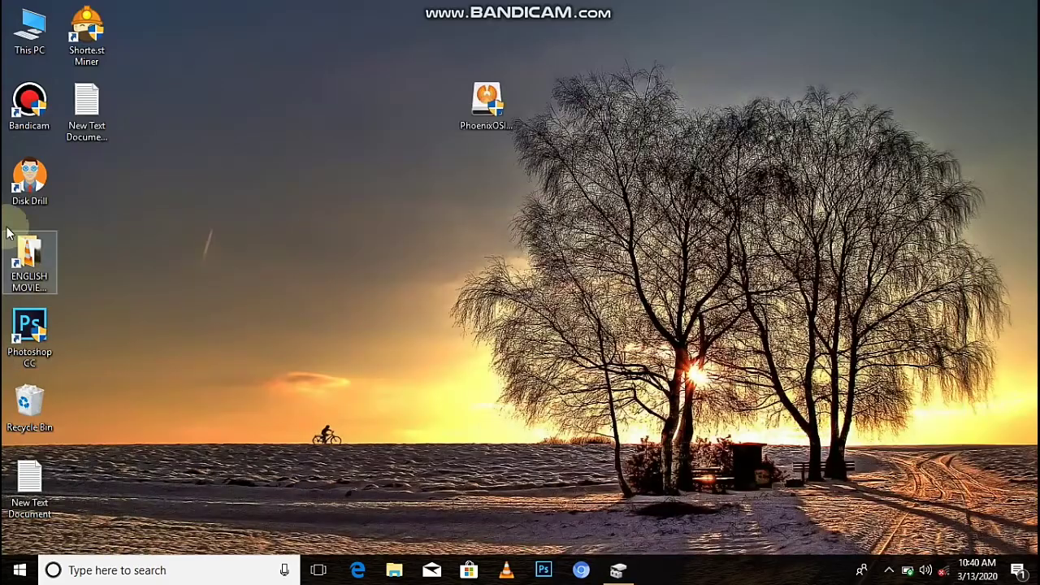
# Open This PC, compare the free space on Local Disk (C:) and ELCOT (G:), and minimize the window.
pyautogui.doubleClick(29, 28)
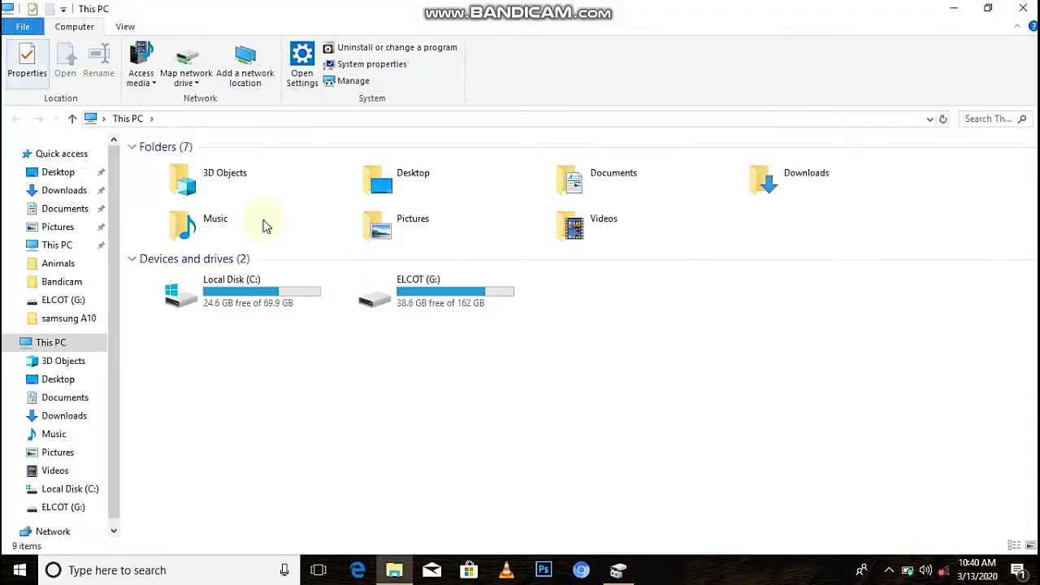
pyautogui.click(233, 304)
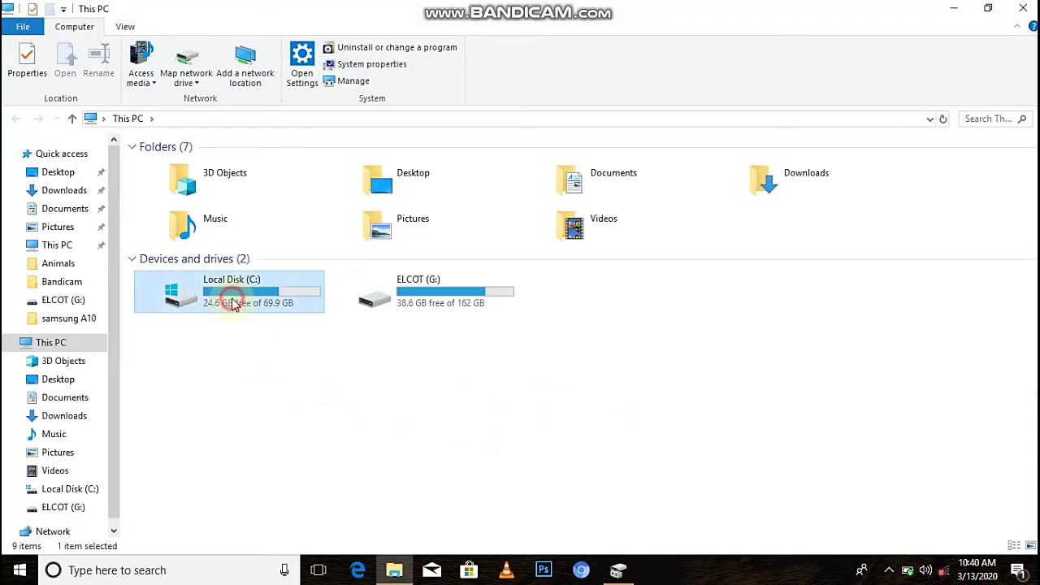
pyautogui.click(456, 280)
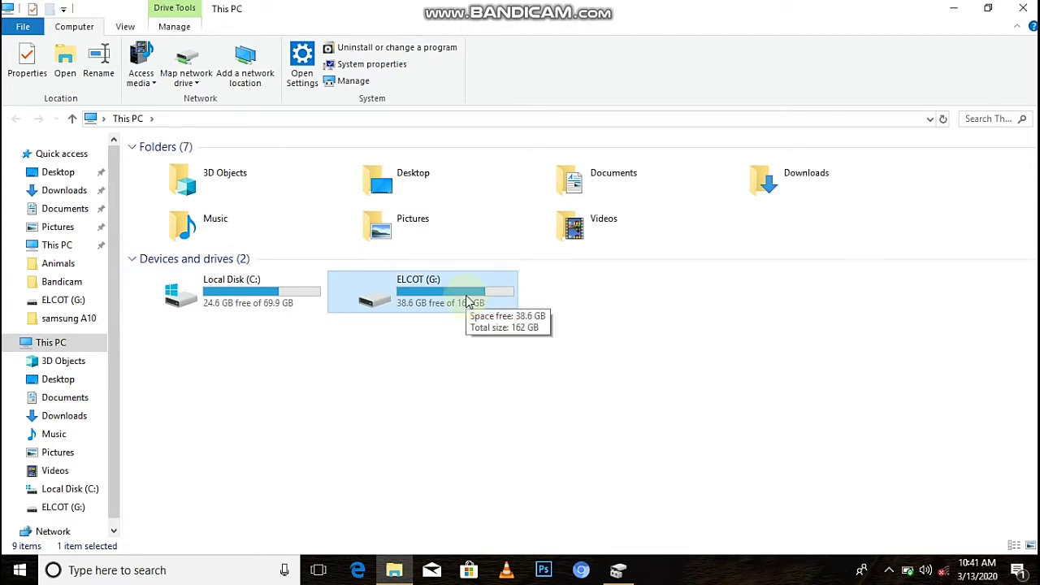
pyautogui.click(236, 300)
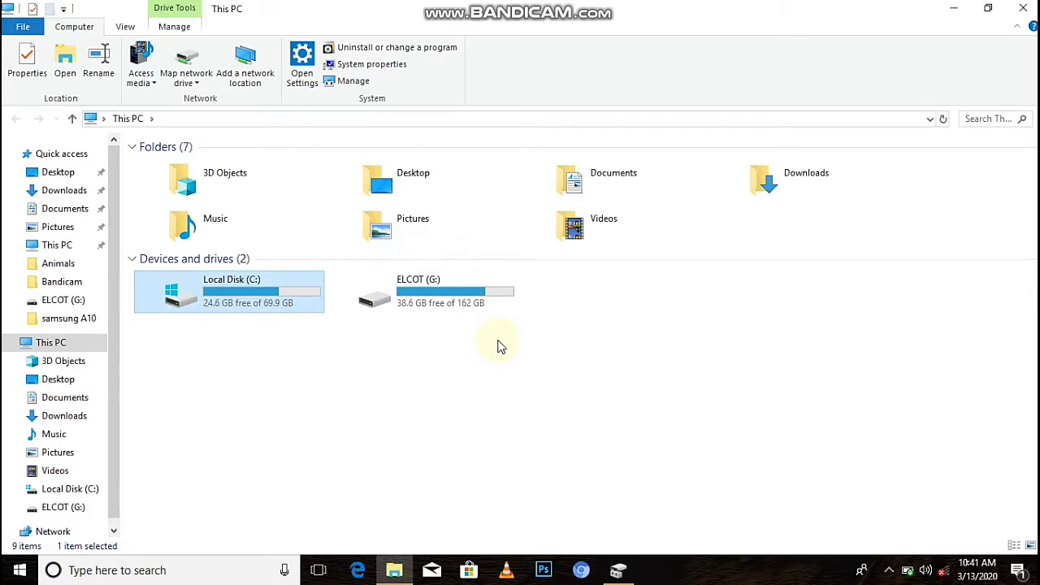
pyautogui.click(471, 313)
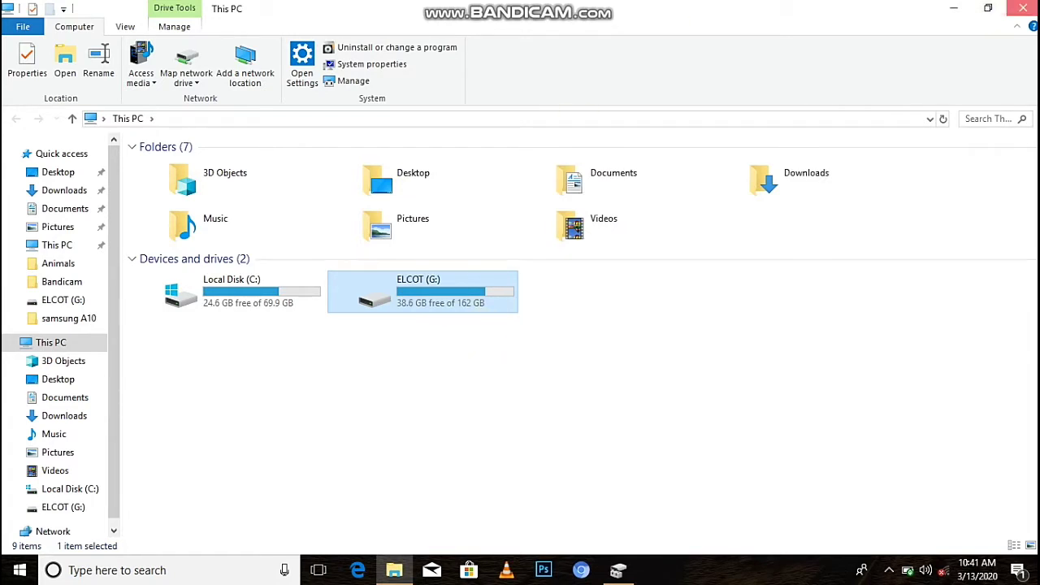
pyautogui.click(954, 8)
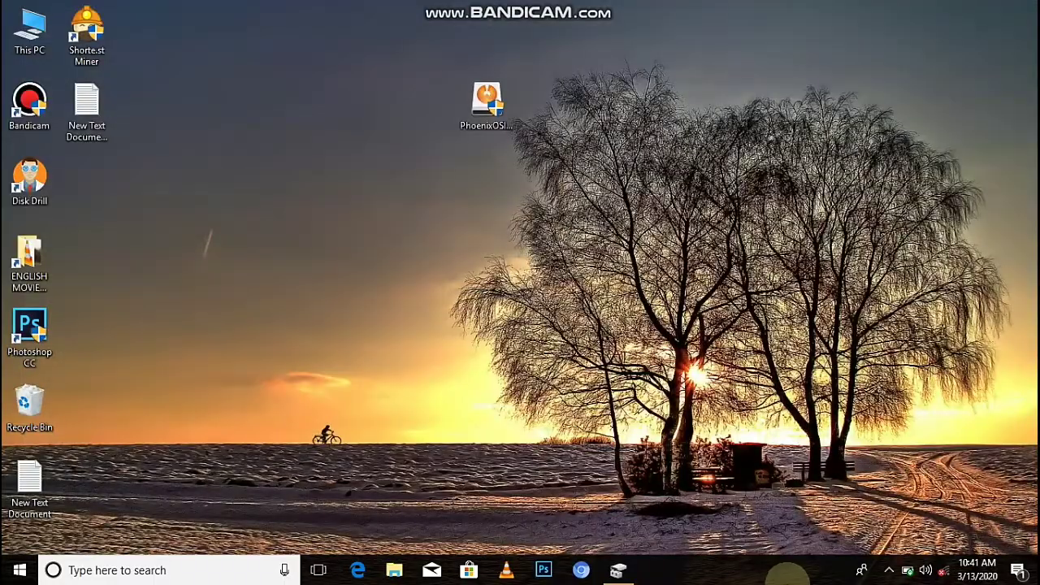
# Return to Disk Management and shrink the ELCOT (G:) volume by 20000 MB.
pyautogui.click(618, 569)
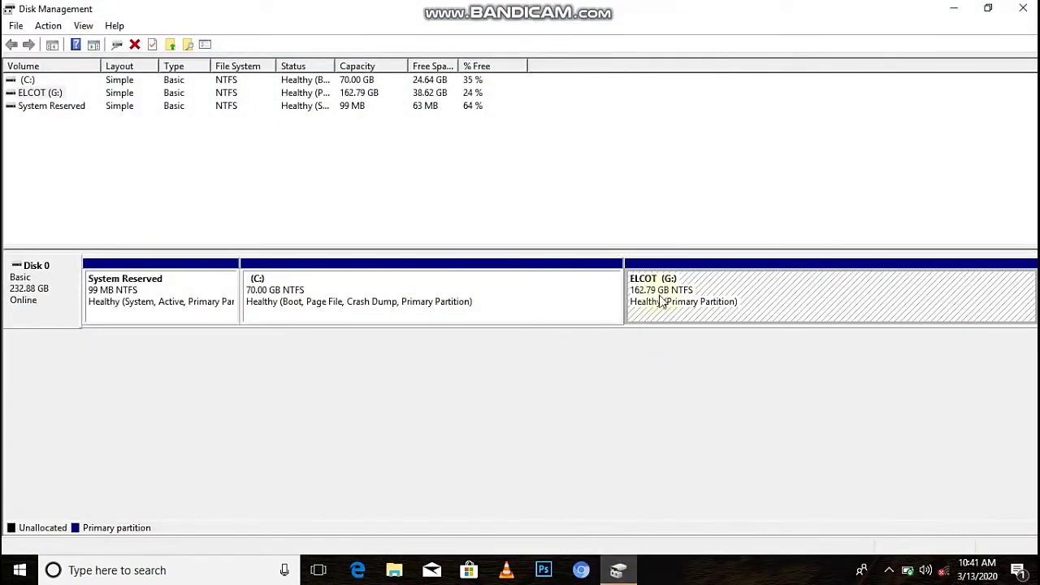
pyautogui.rightClick(703, 279)
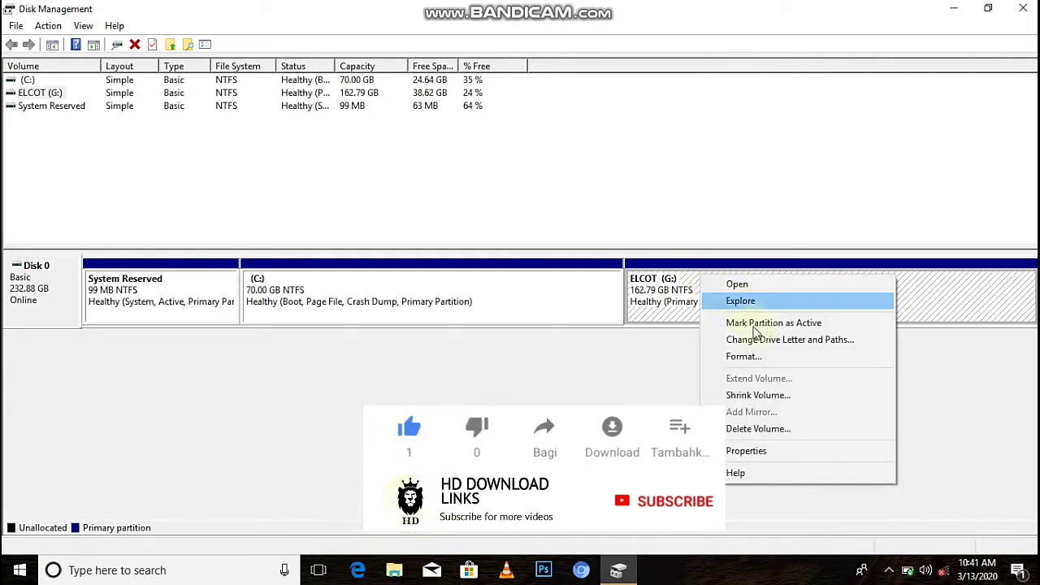
pyautogui.click(796, 396)
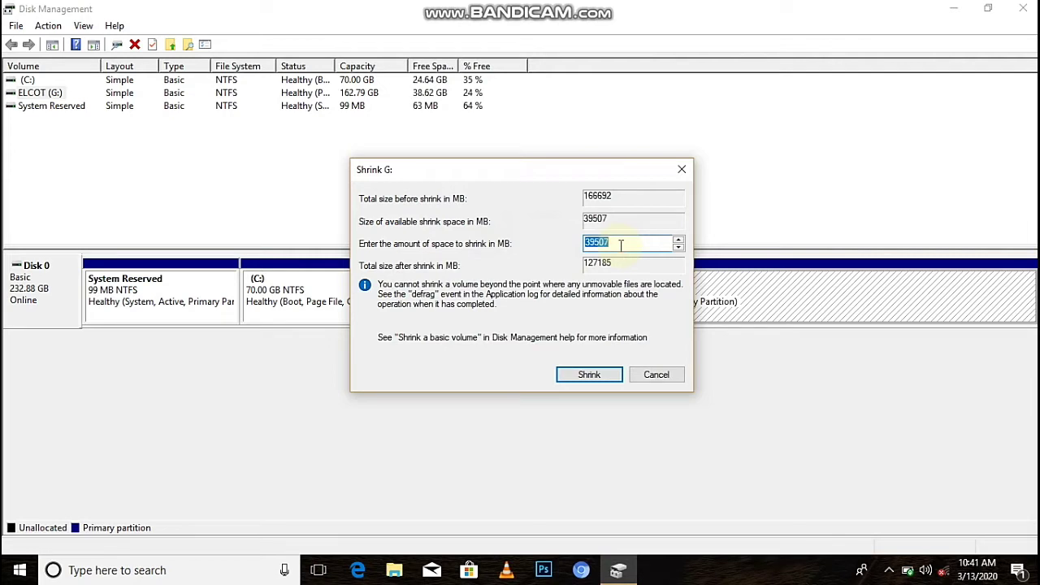
pyautogui.press('BackSpace')
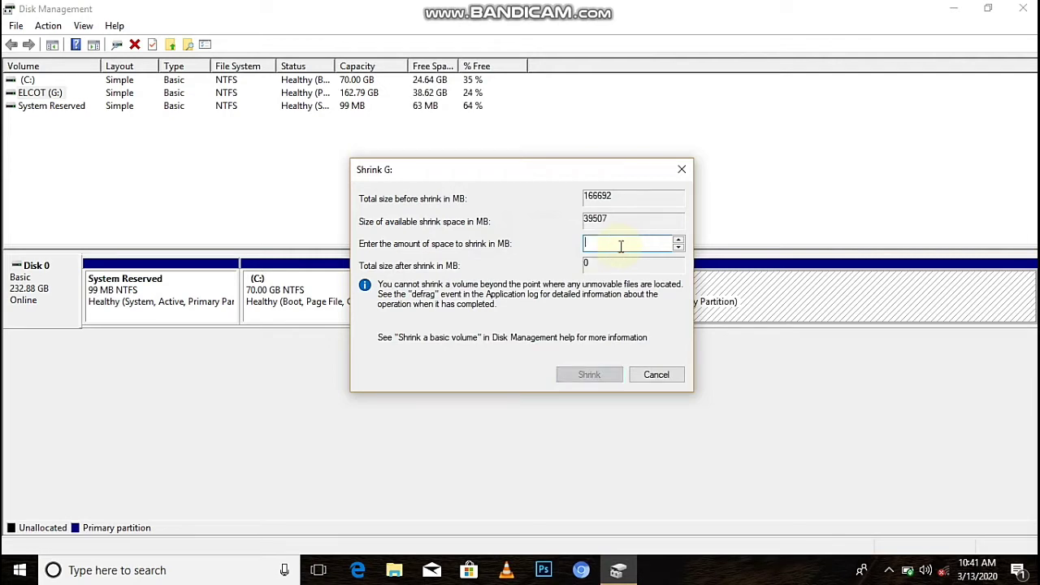
pyautogui.write('20')
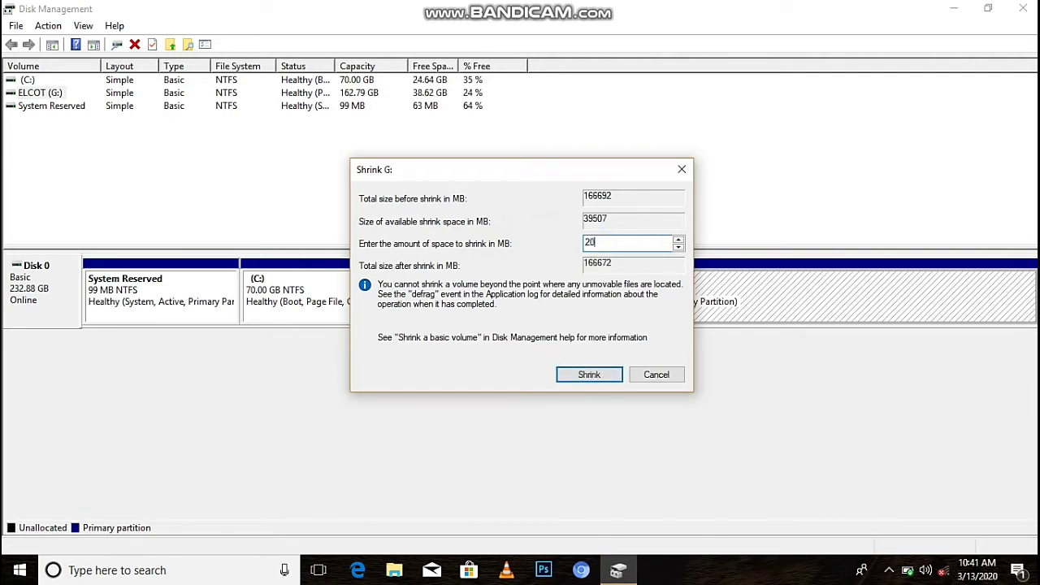
pyautogui.write('000')
pyautogui.click(602, 375)
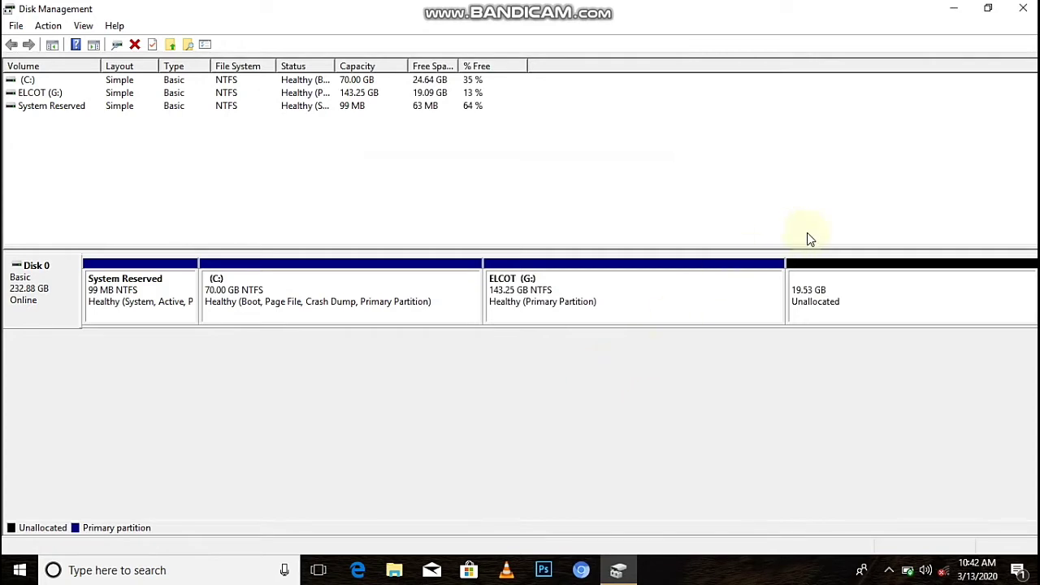
# Create a quick-formatted 20000 MB NTFS simple volume labelled New Volume, drive D:, in the unallocated space, and close Disk Management.
pyautogui.click(840, 299)
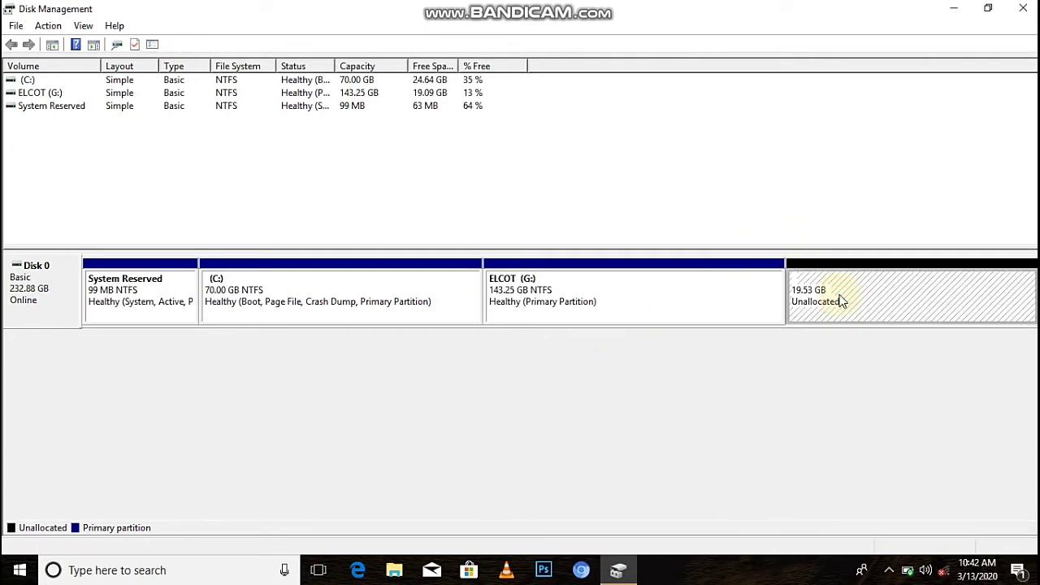
pyautogui.rightClick(840, 300)
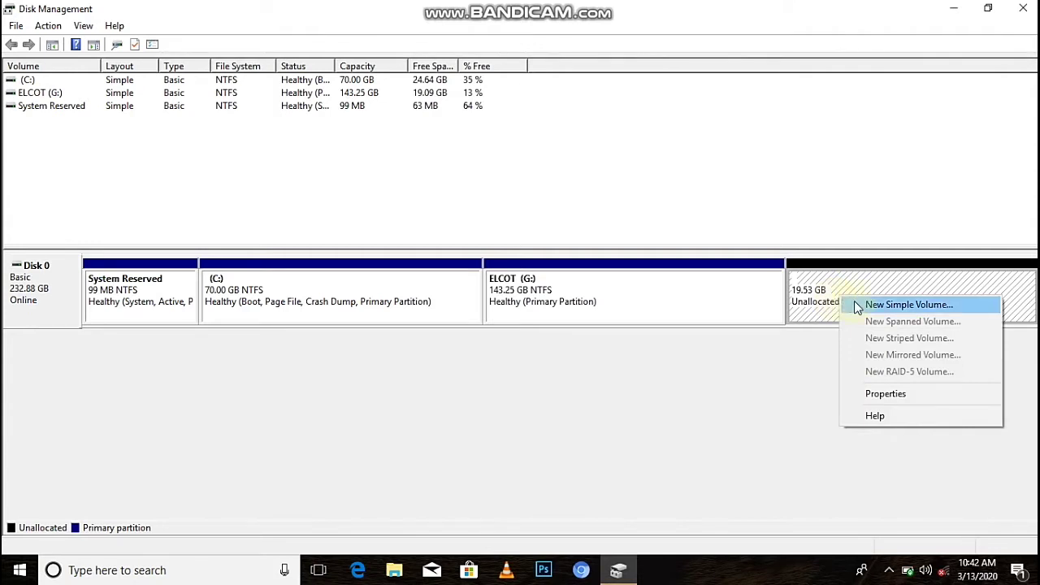
pyautogui.click(857, 307)
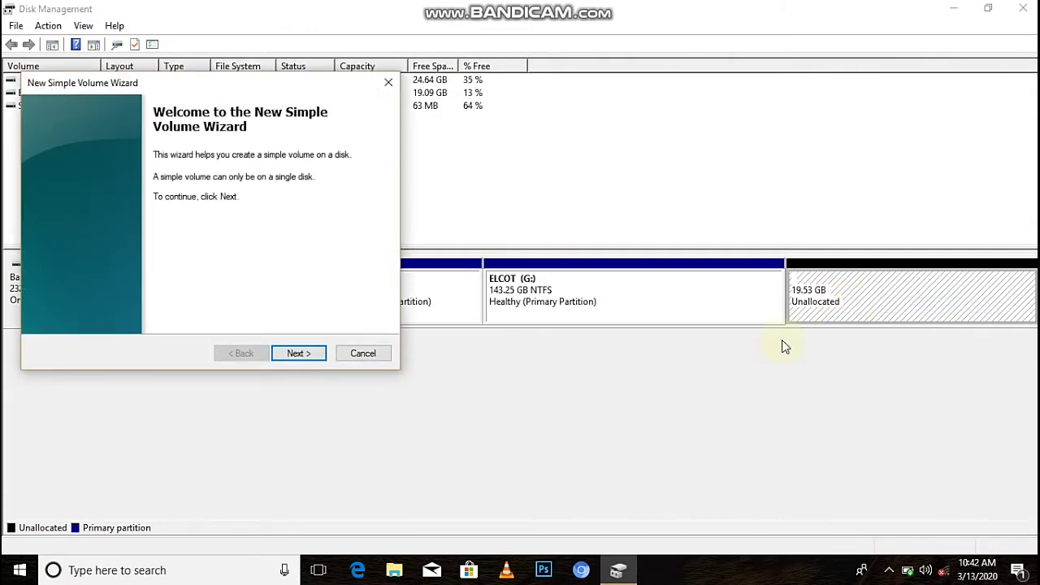
pyautogui.click(300, 355)
pyautogui.click(300, 356)
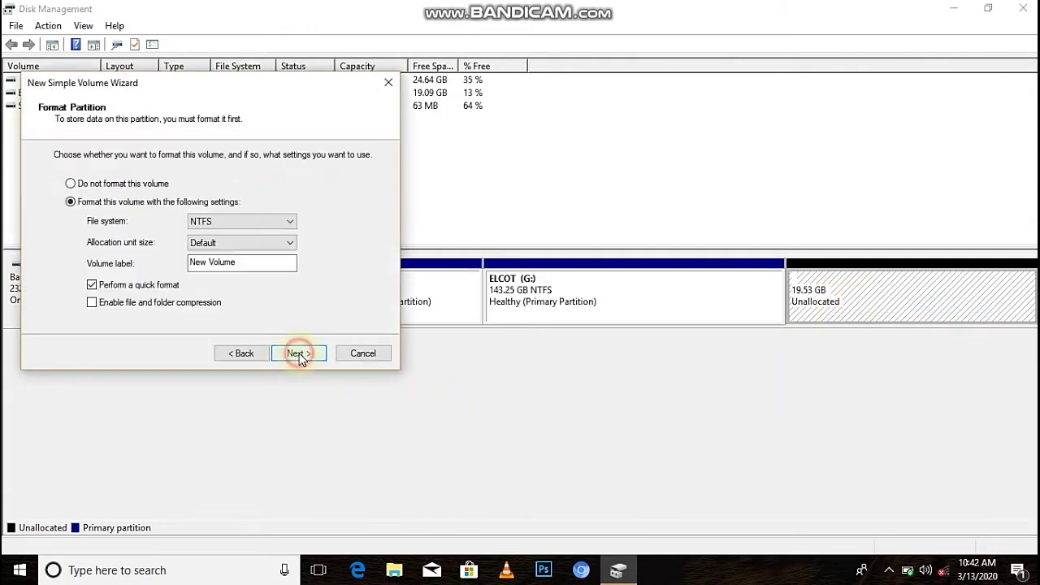
pyautogui.click(300, 355)
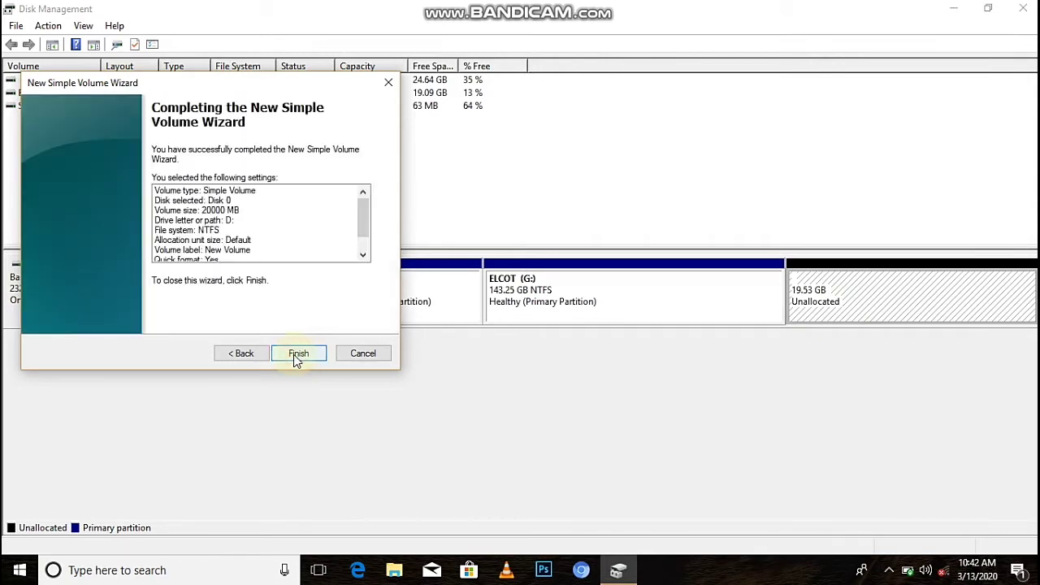
pyautogui.click(296, 356)
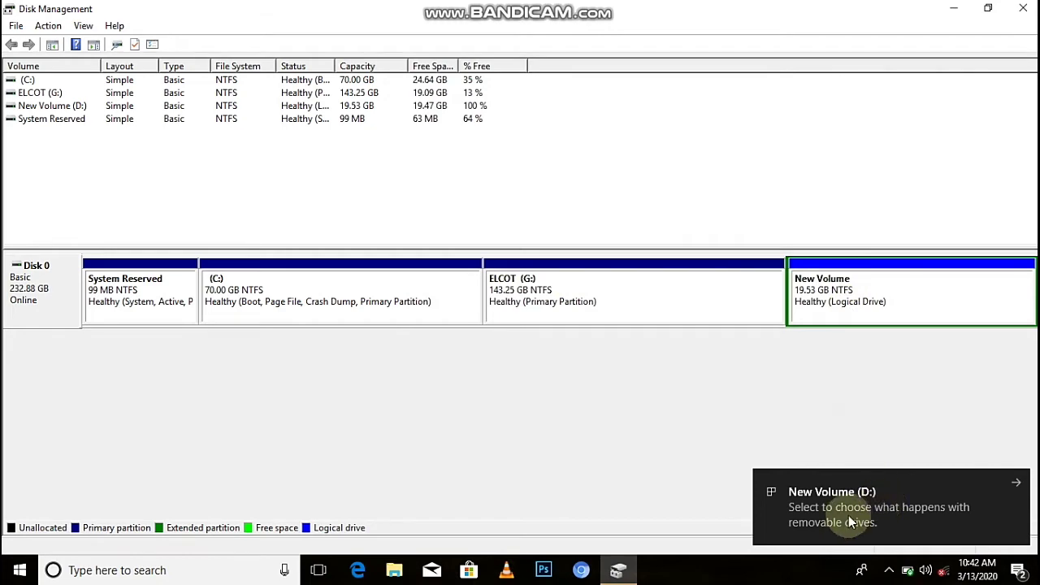
pyautogui.click(1023, 9)
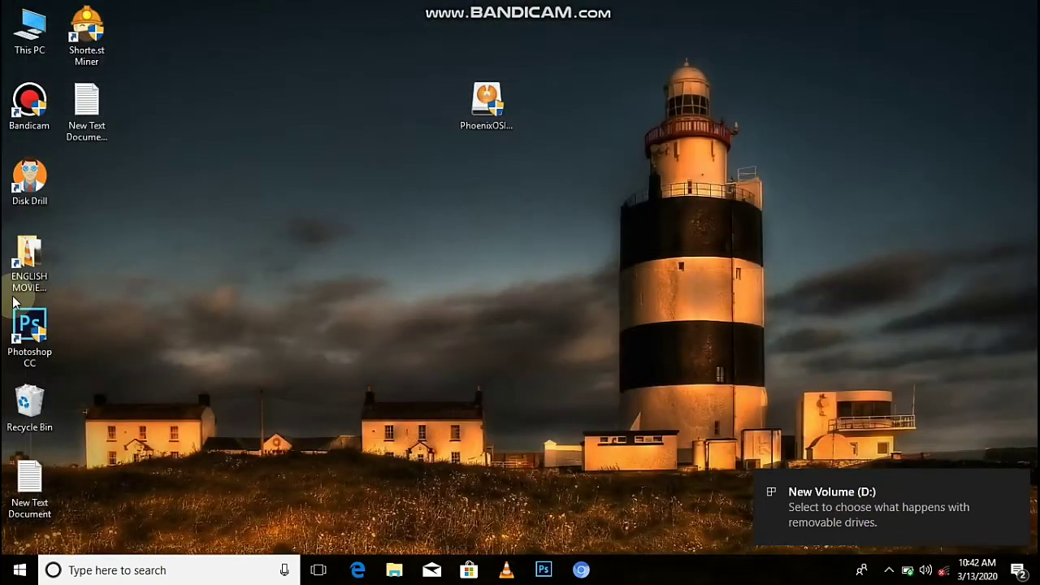
# Open New Volume (D:) from This PC to check its contents, and return to the drive overview.
pyautogui.doubleClick(21, 40)
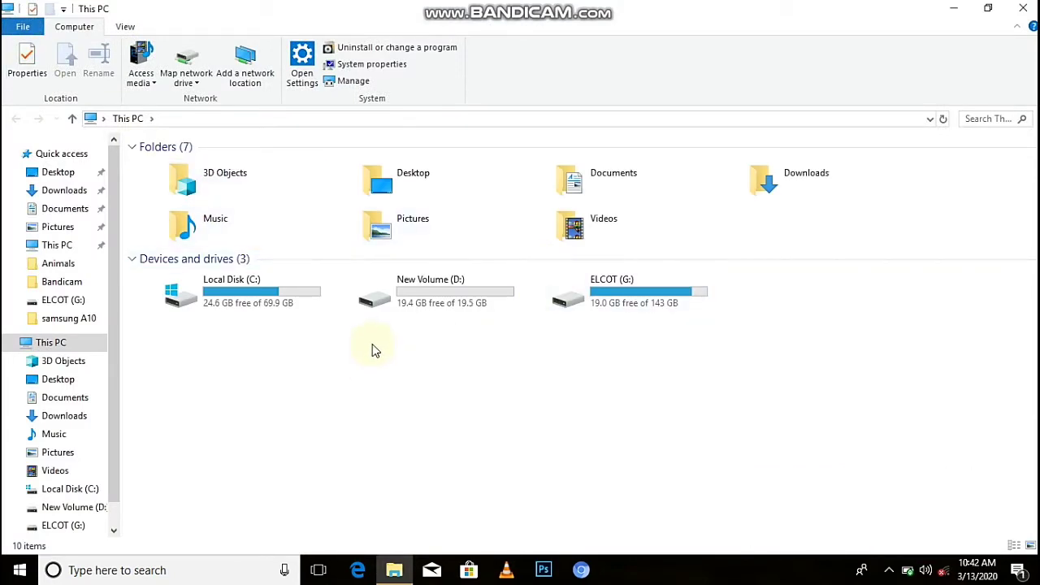
pyautogui.click(423, 302)
pyautogui.doubleClick(423, 302)
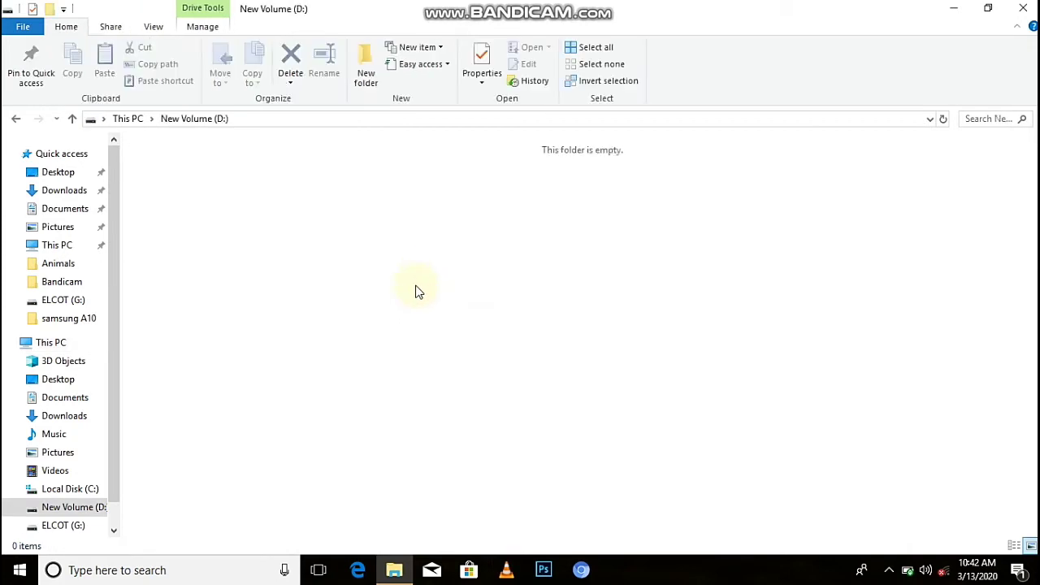
pyautogui.click(13, 119)
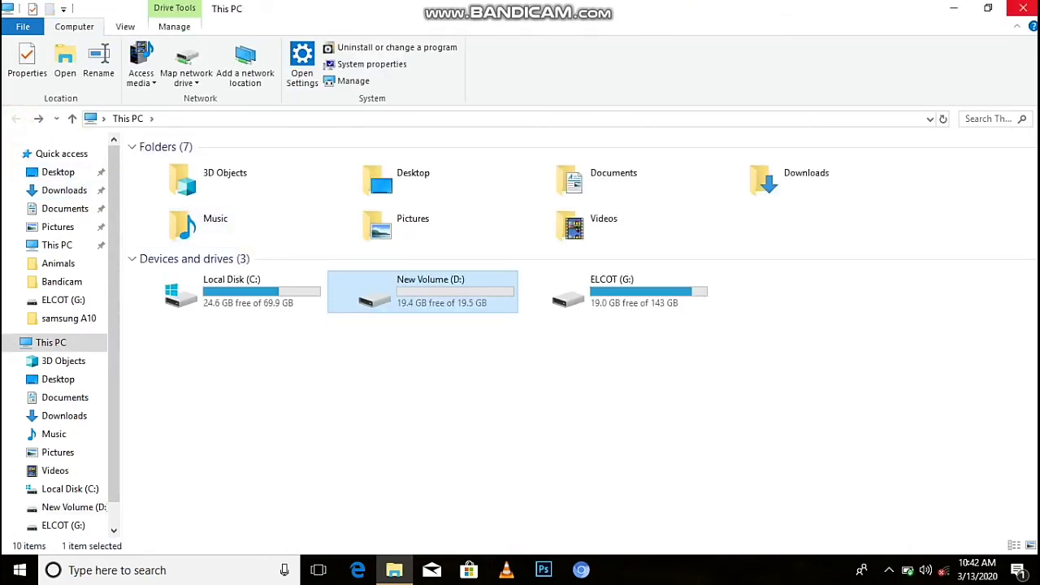
# Close the This PC window and refresh the desktop.
pyautogui.click(1024, 9)
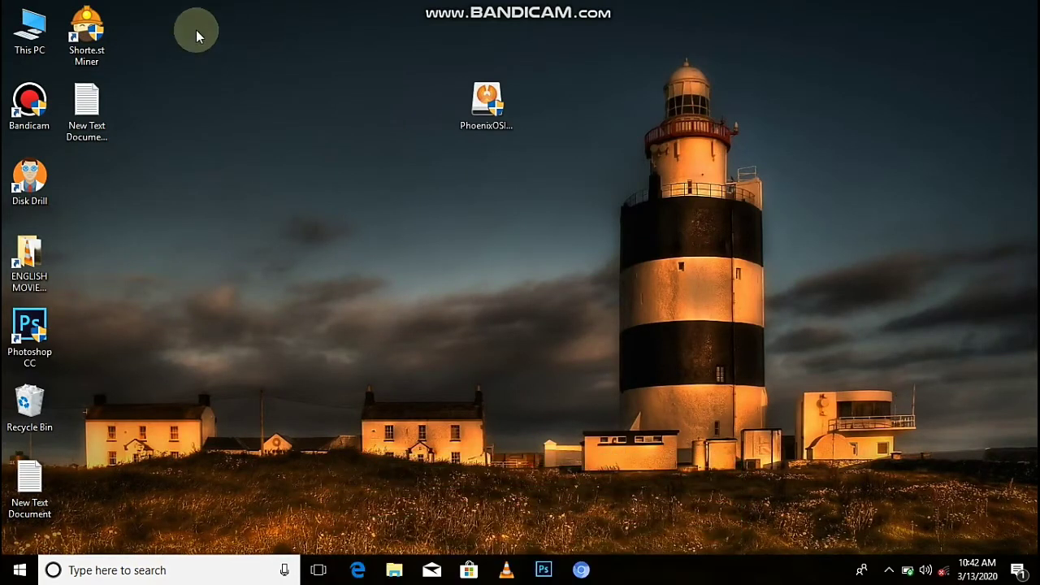
pyautogui.rightClick(136, 39)
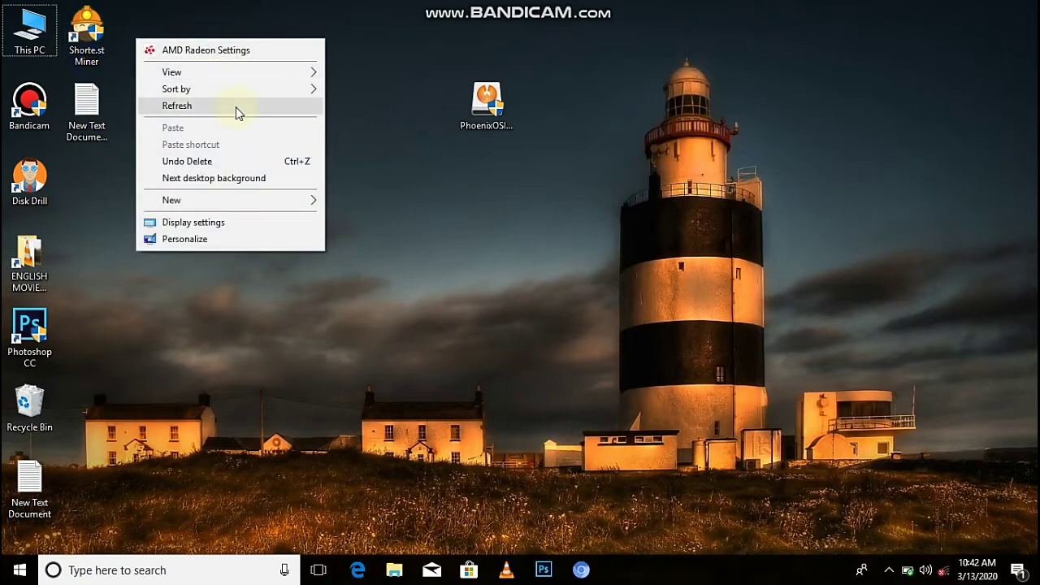
pyautogui.click(236, 107)
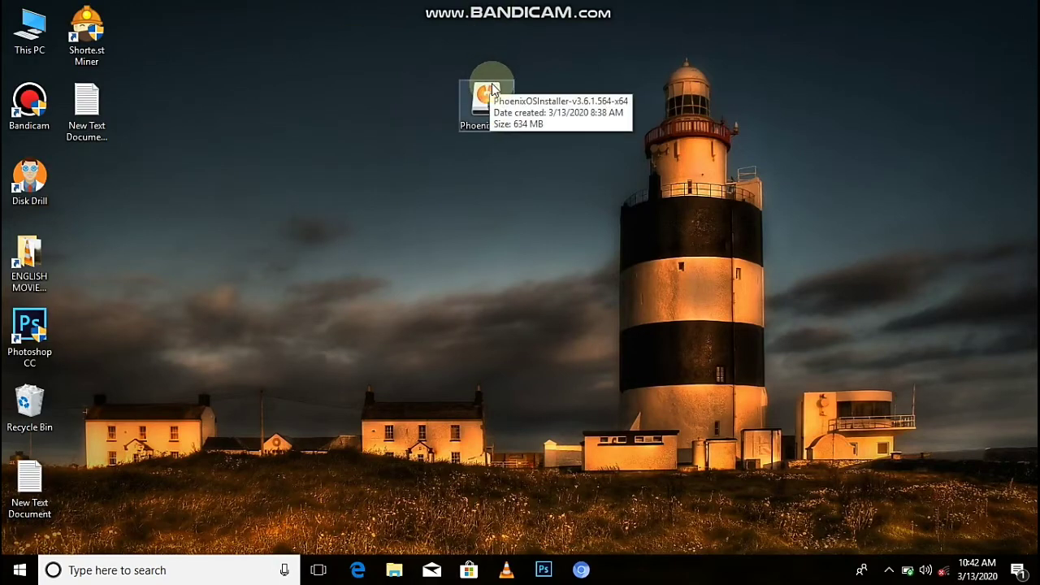
# Run the Phoenix OS installer, choose the hard disk installation, and set D: as the target disk.
pyautogui.click(430, 457)
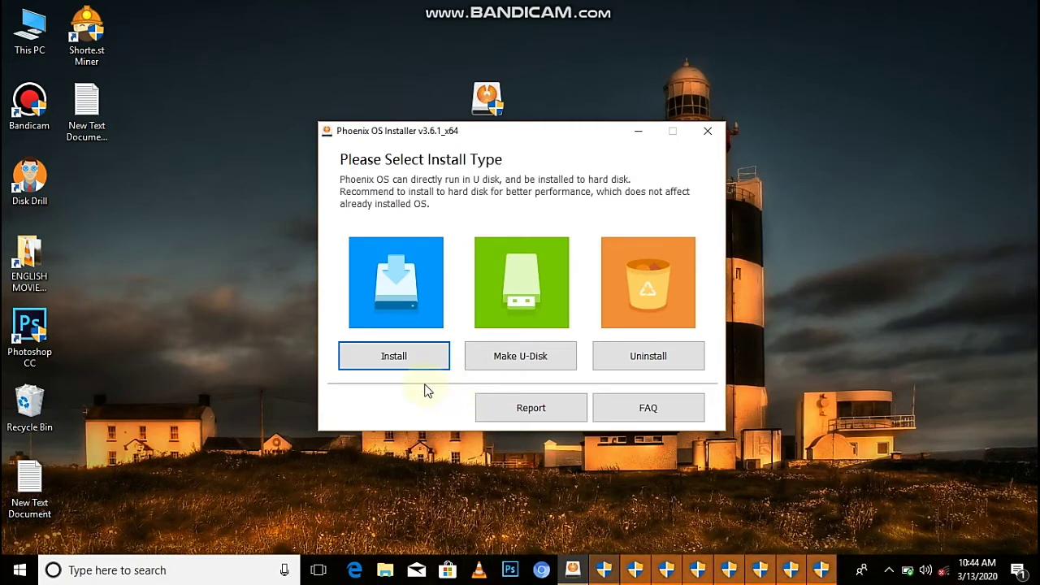
pyautogui.click(414, 357)
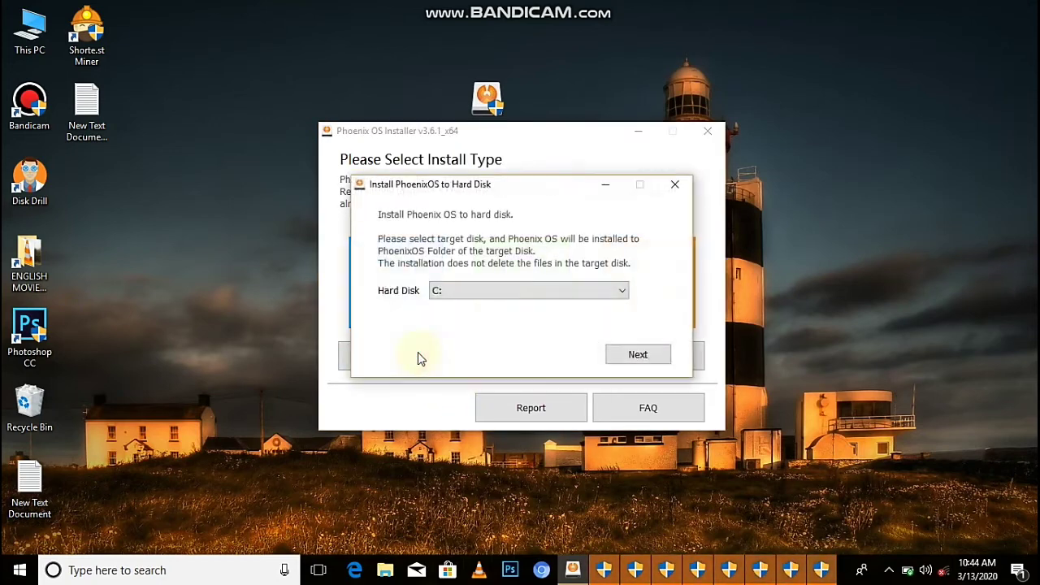
pyautogui.click(615, 290)
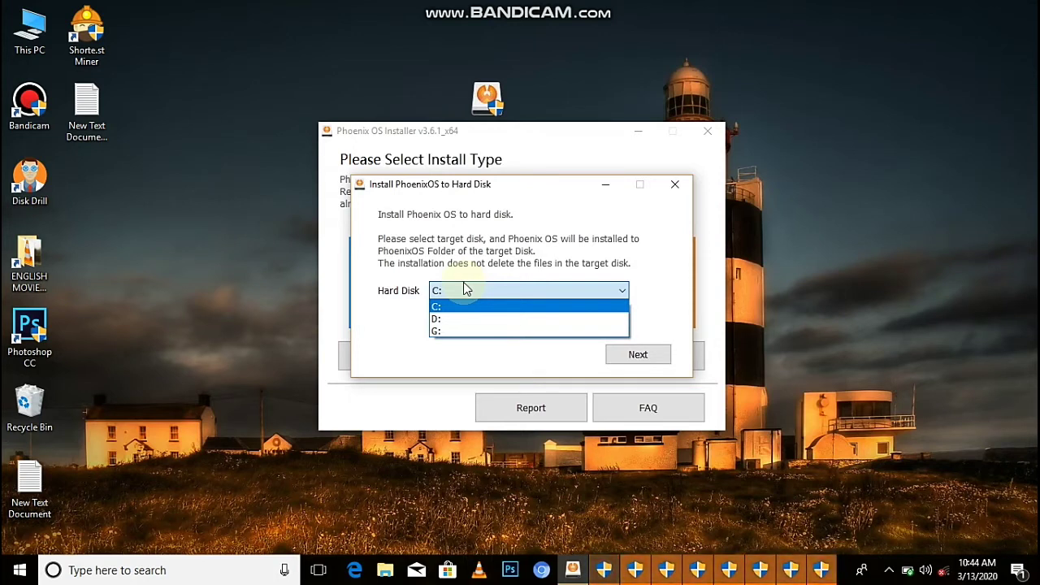
pyautogui.click(499, 323)
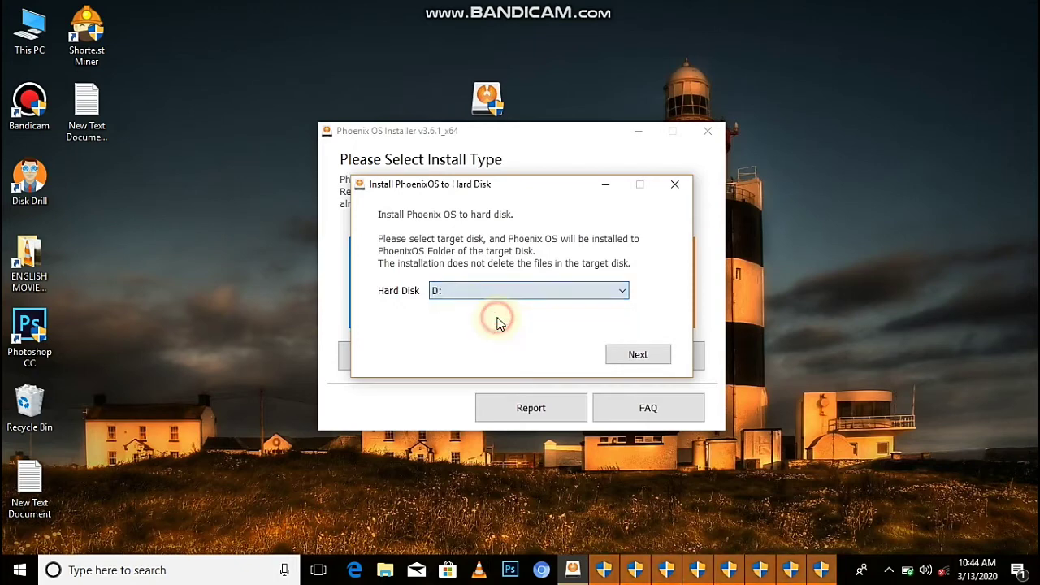
pyautogui.click(638, 355)
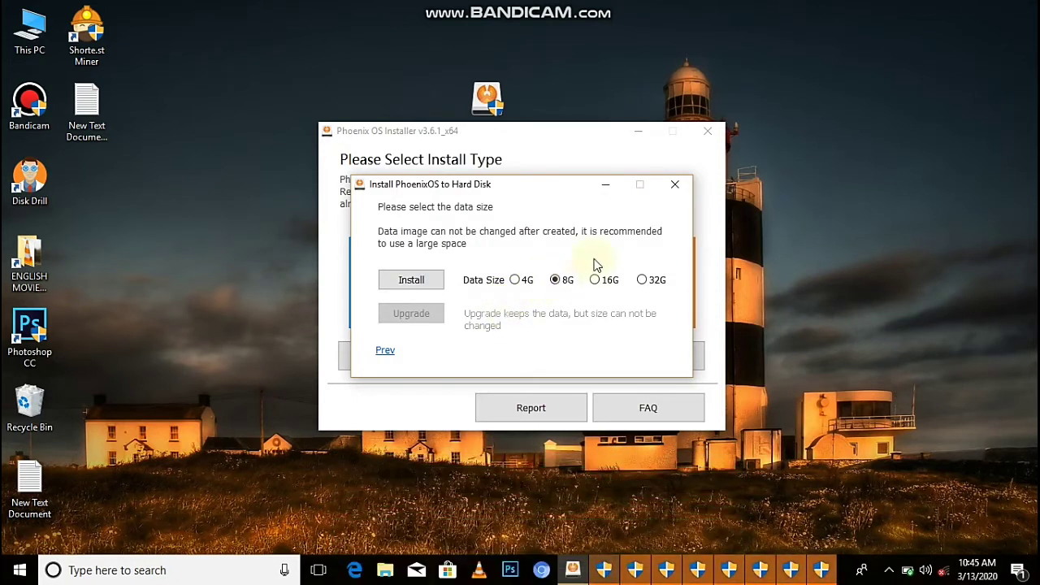
# Install Phoenix OS with a 4G data size, and dismiss the completion dialog without rebooting.
pyautogui.click(516, 282)
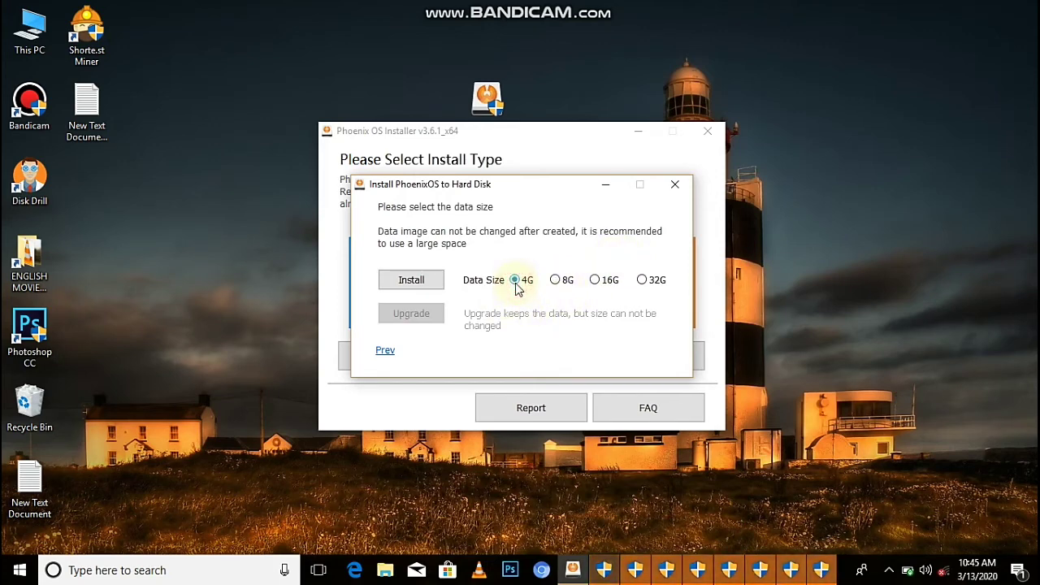
pyautogui.click(423, 286)
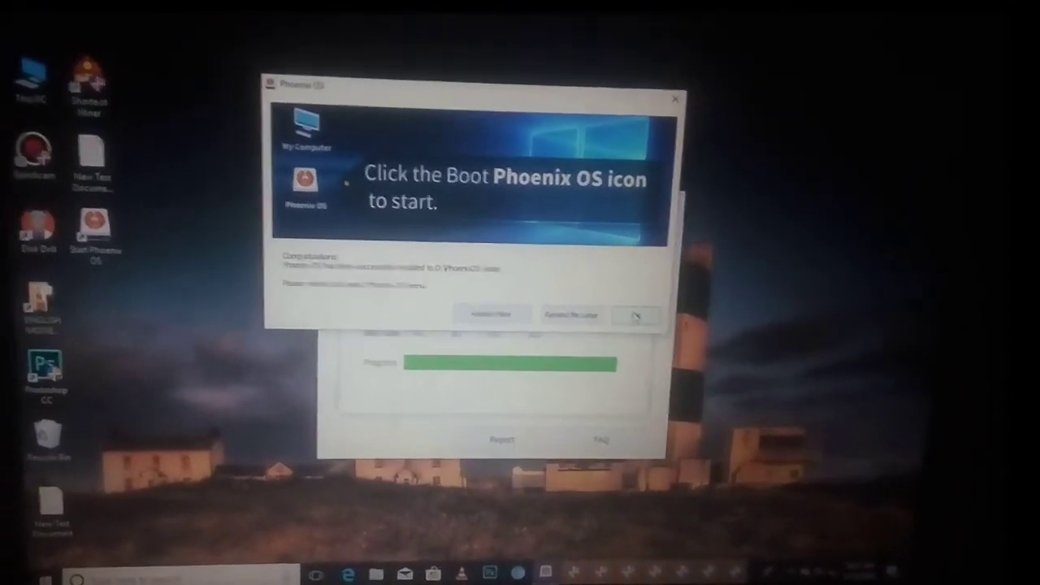
pyautogui.click(606, 302)
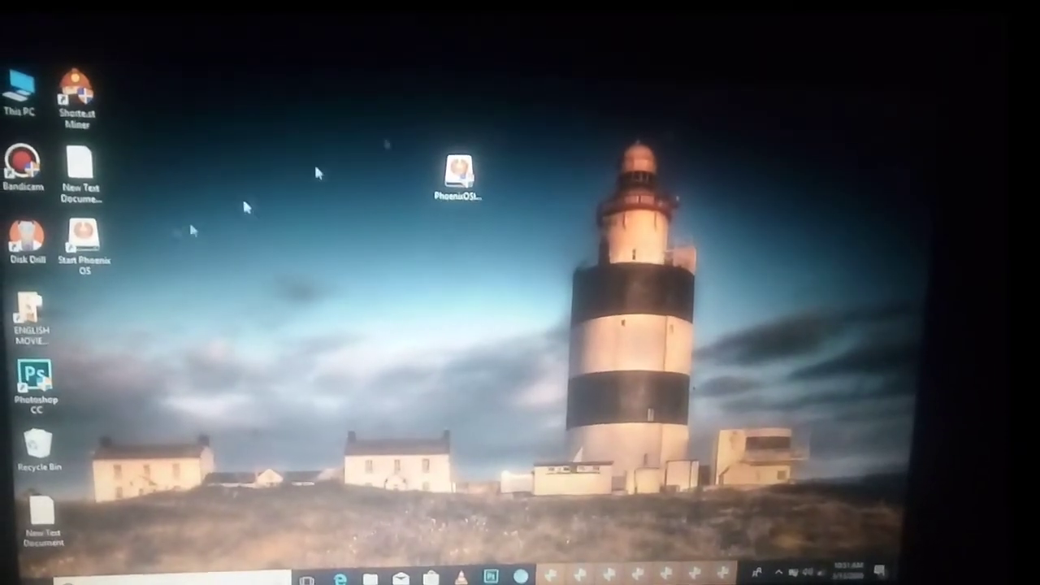
# Launch Phoenix OS from its Start Phoenix OS desktop shortcut.
pyautogui.click(475, 180)
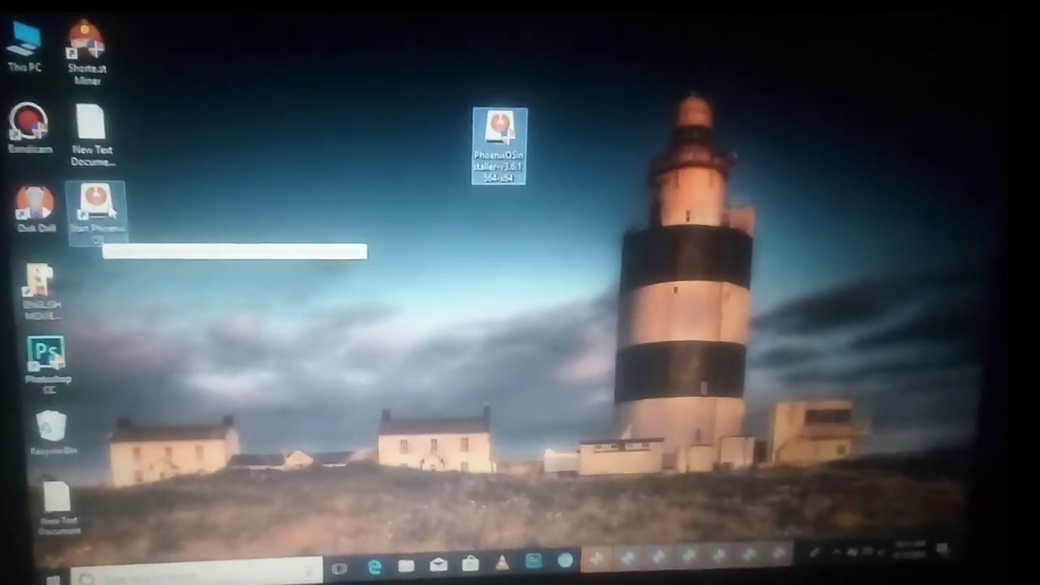
pyautogui.click(112, 211)
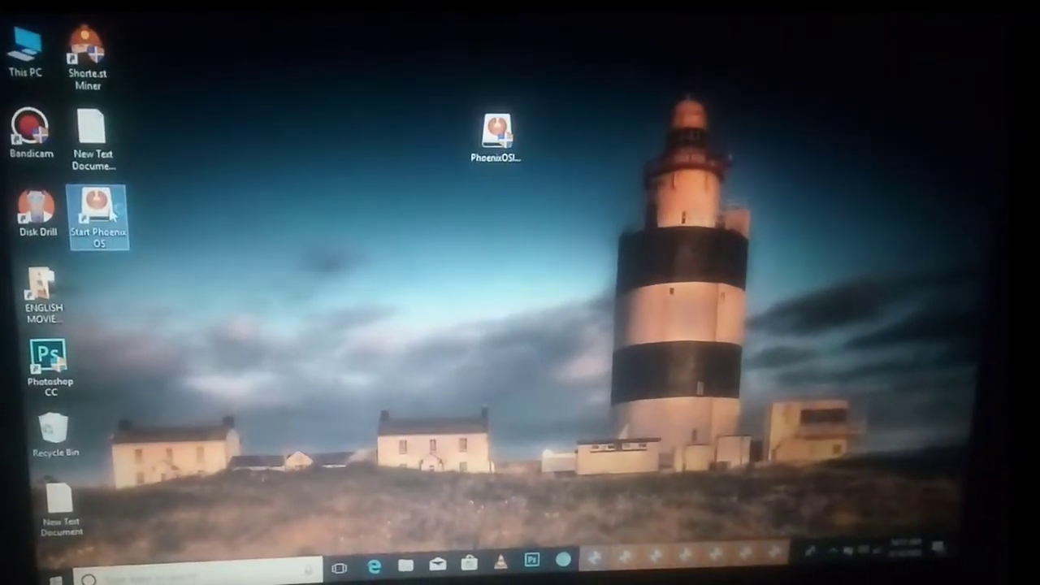
pyautogui.doubleClick(114, 213)
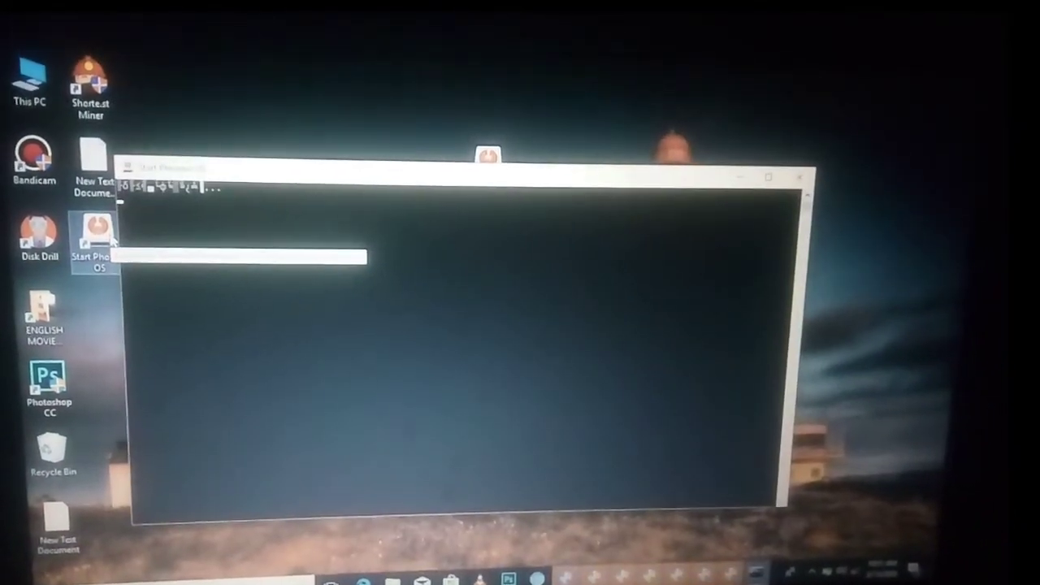